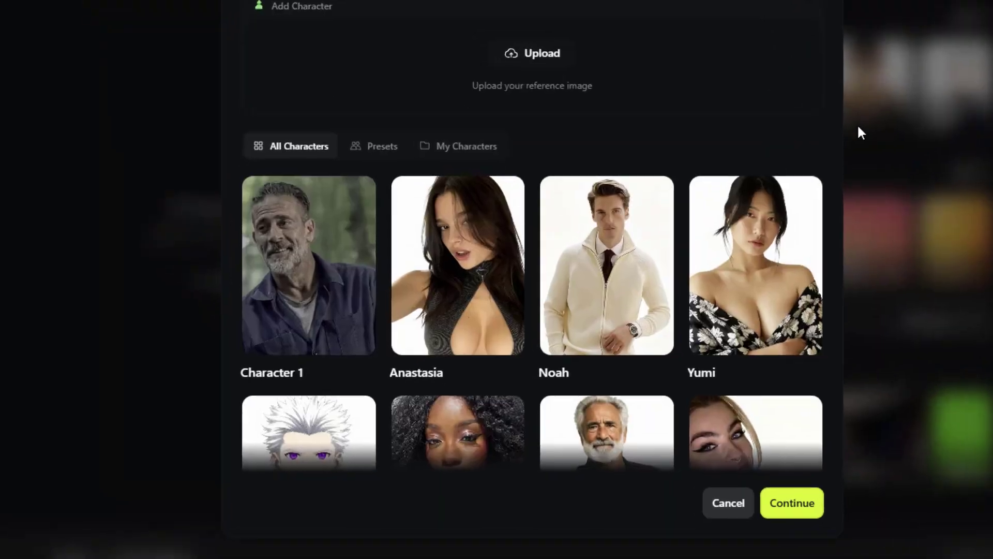
Scroll down the Explore page's Visual Effects gallery to browse the effects list
scroll(828, 282, down, 15)
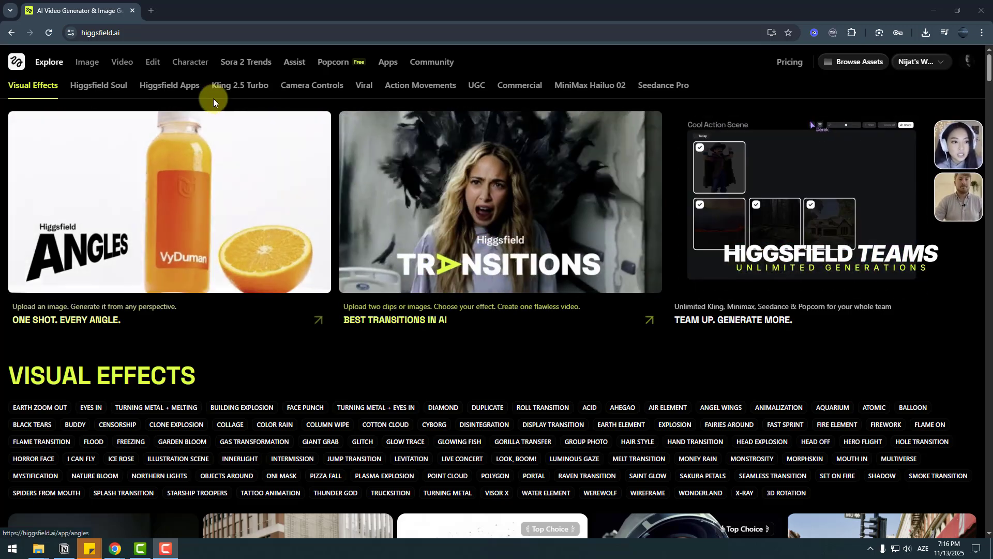
Open Recast Studio from the Video menu's Features section
mouse_move(125, 64)
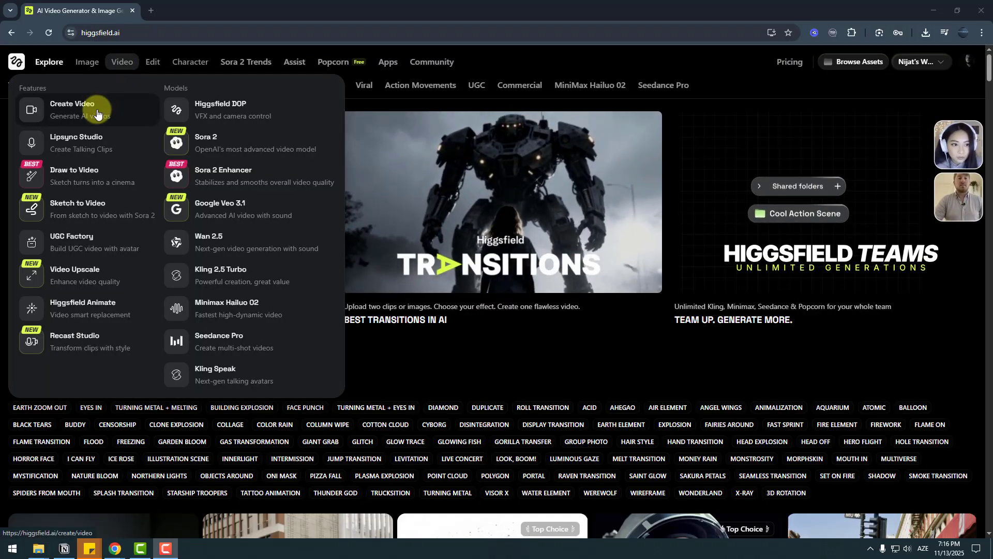
mouse_move(84, 62)
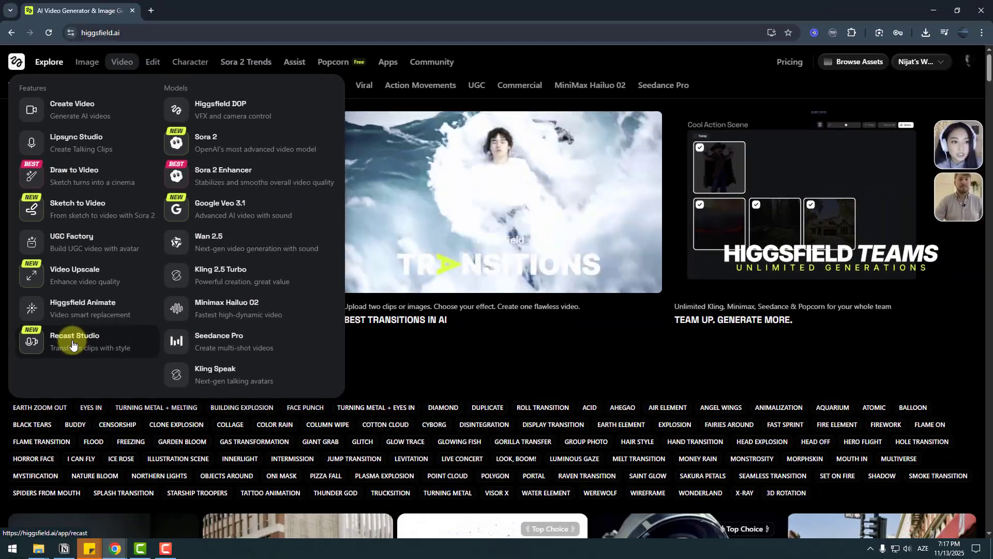
click(197, 400)
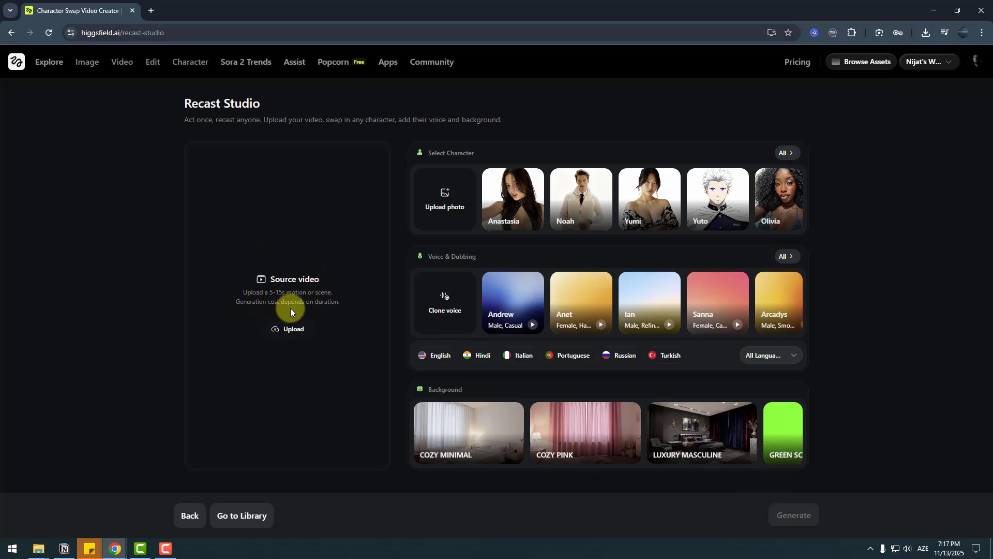
Upload video01 as the source video, then briefly play and pause its preview
click(296, 334)
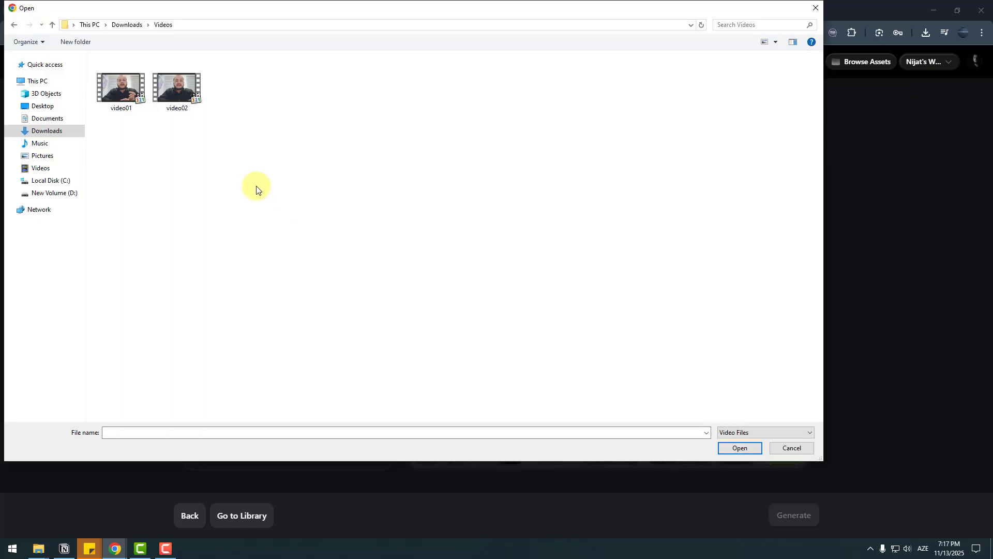
click(113, 101)
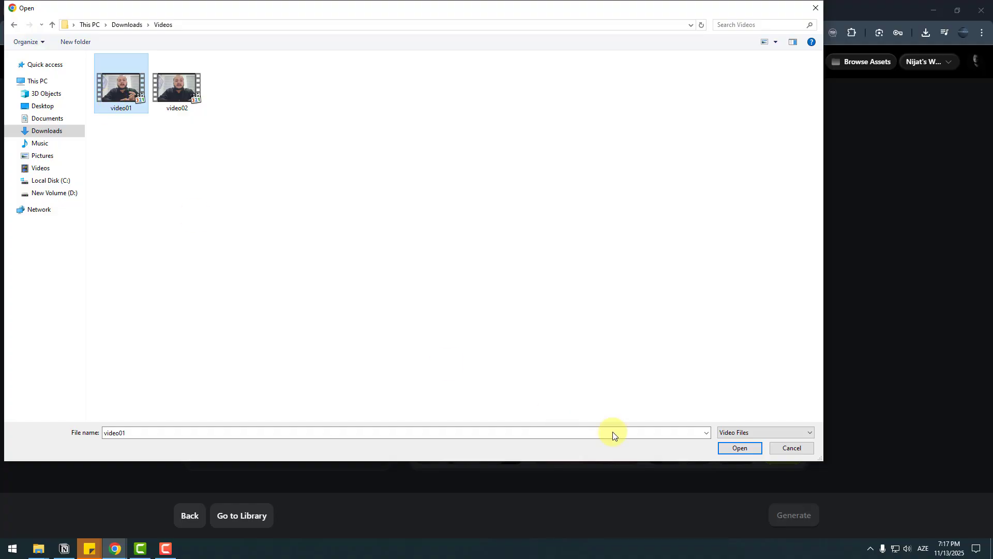
click(727, 453)
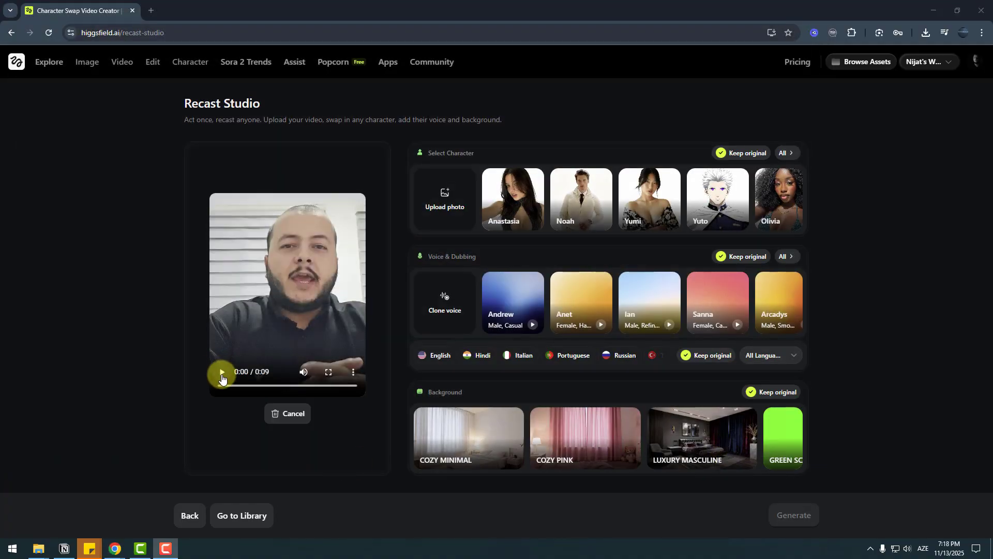
click(222, 373)
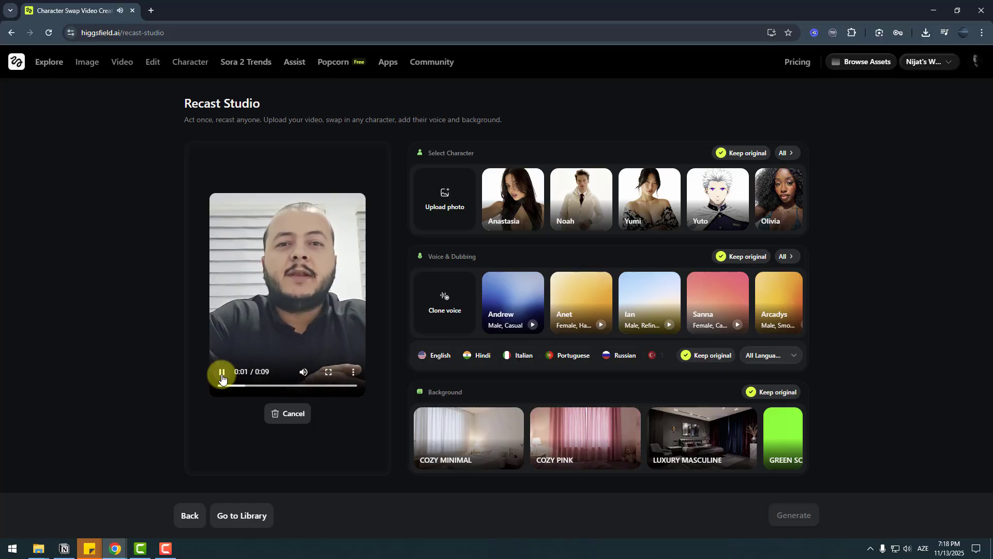
click(222, 380)
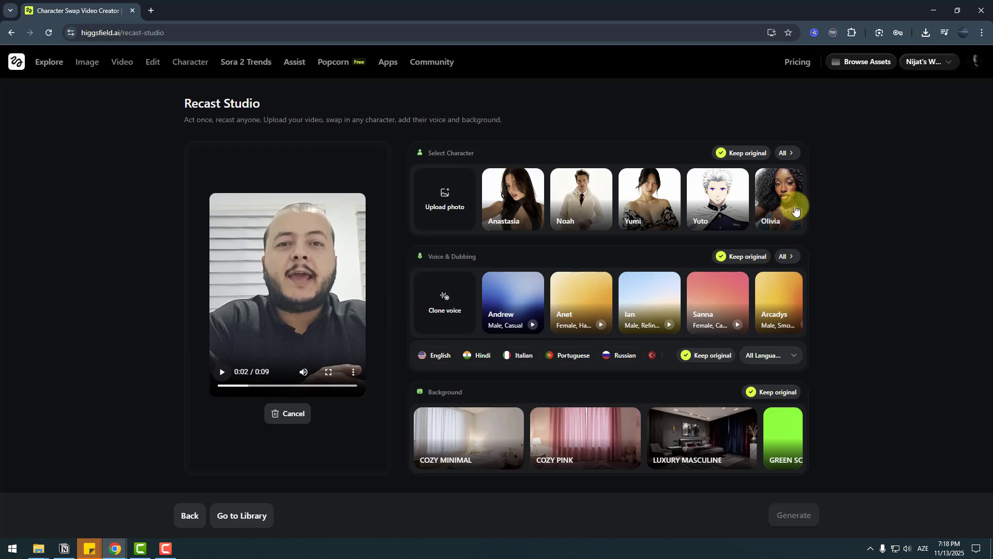
click(784, 156)
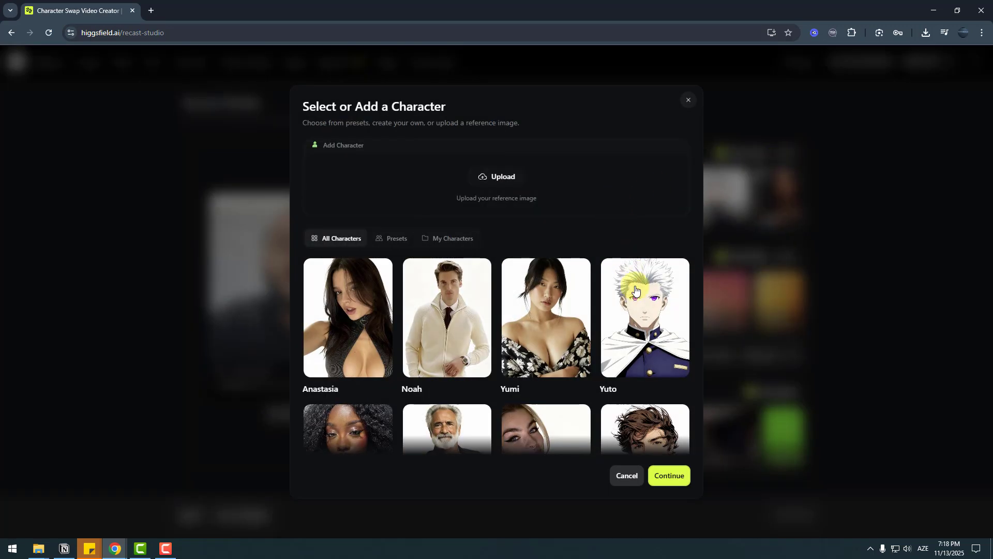
scroll(505, 295, down, 4)
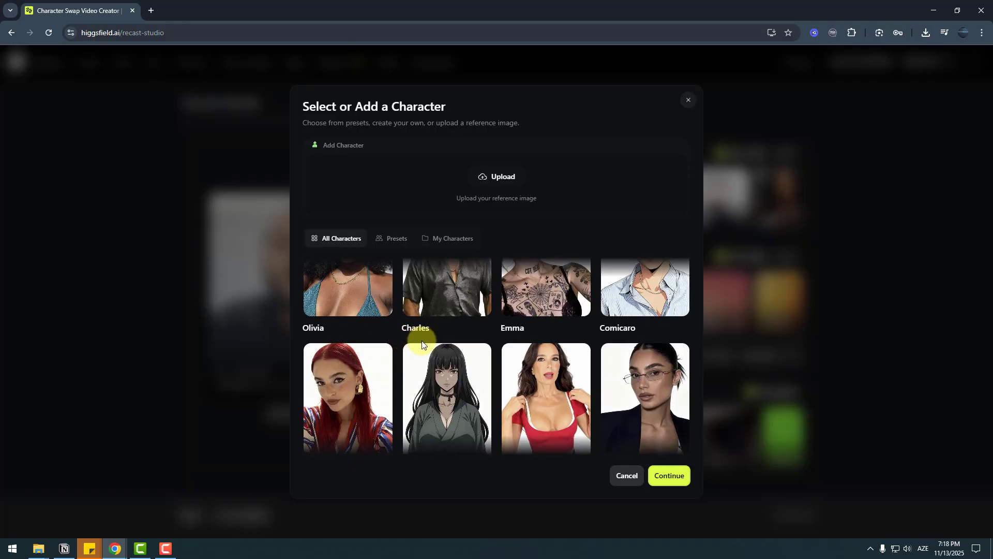
scroll(415, 332, up, 4)
scroll(522, 309, down, 3)
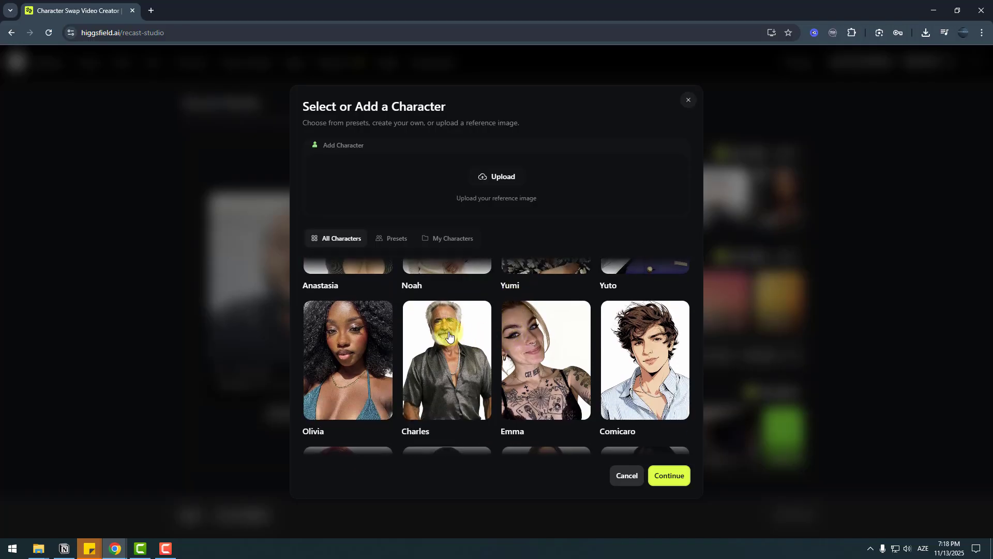
scroll(451, 352, down, 3)
scroll(492, 375, down, 3)
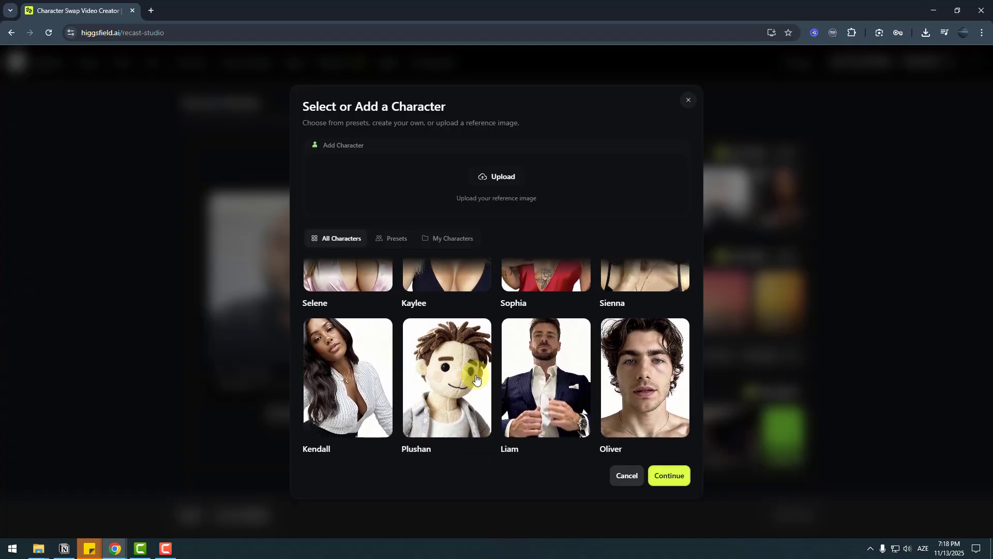
scroll(465, 382, up, 6)
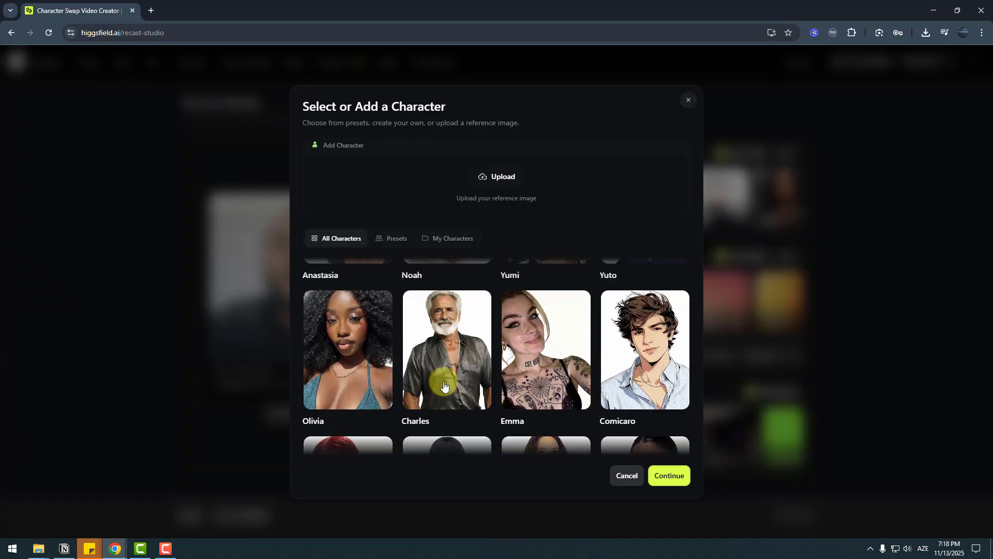
scroll(445, 384, up, 2)
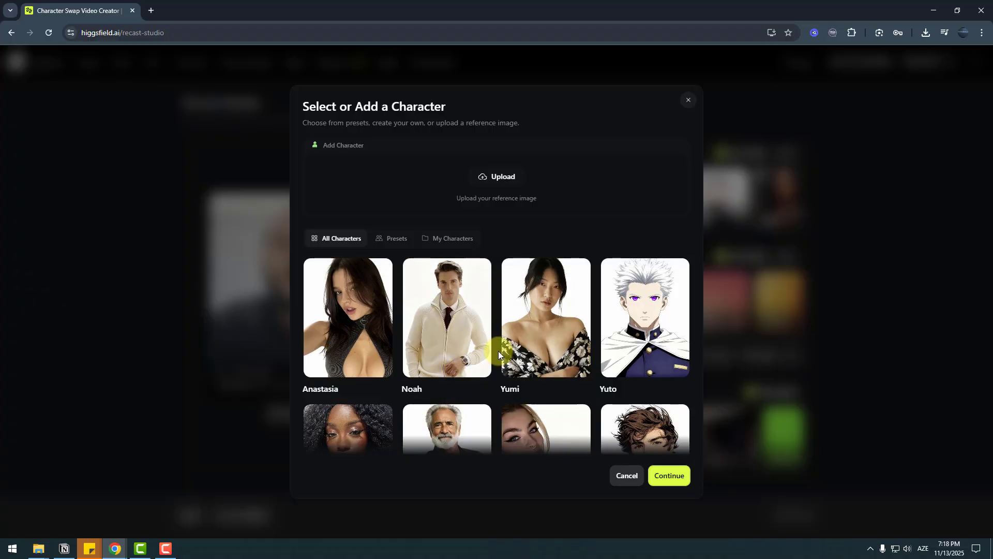
scroll(498, 350, down, 4)
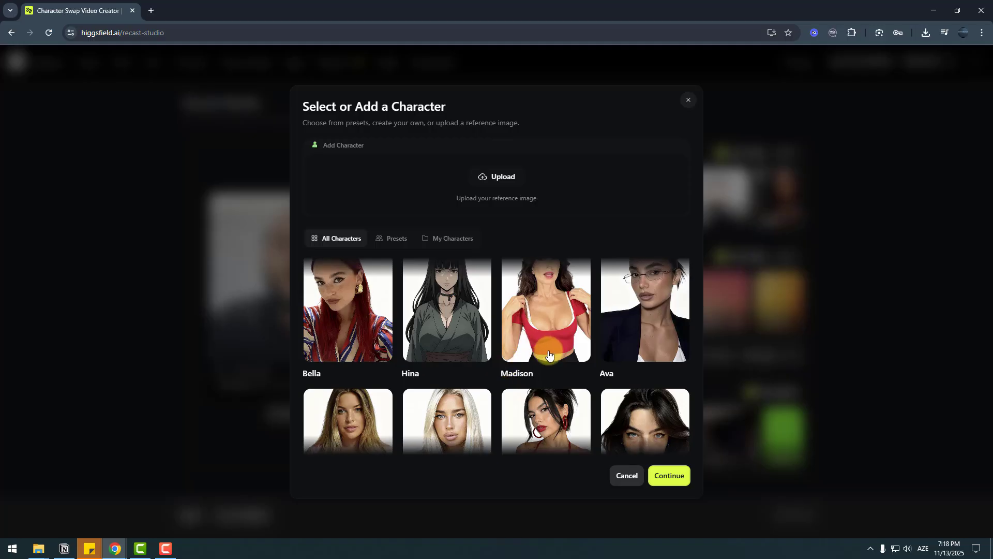
scroll(550, 355, up, 1)
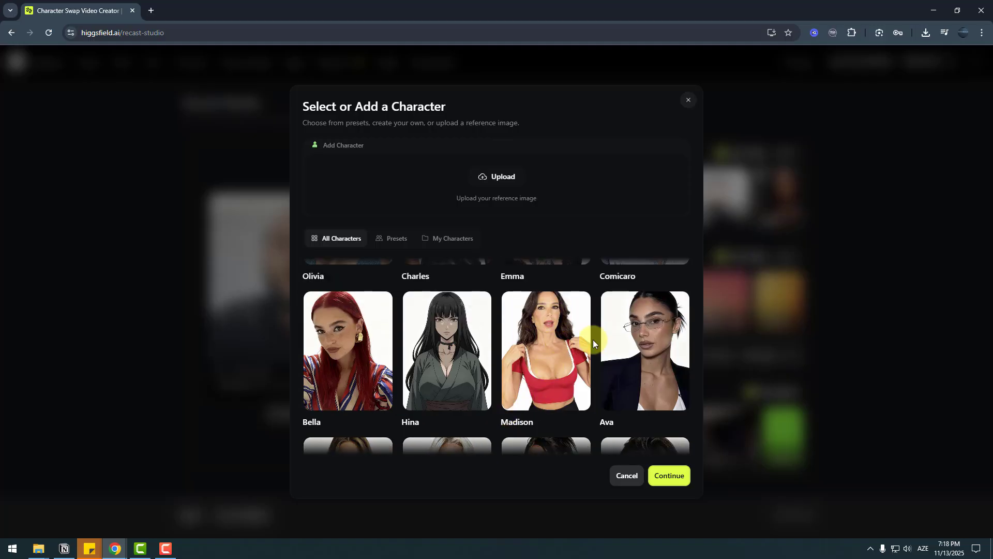
key(Escape)
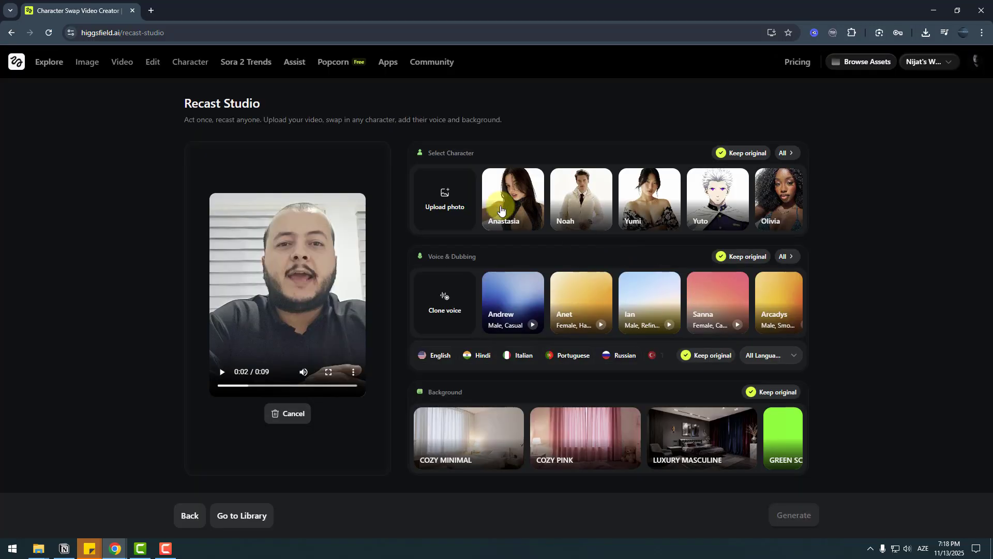
Upload the character image file as the photo for a new character
click(441, 200)
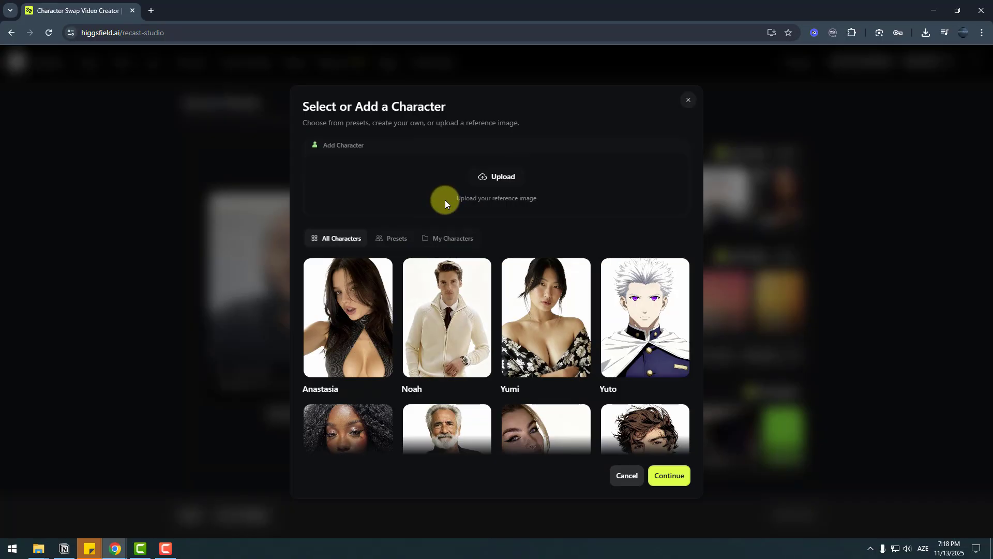
click(490, 181)
click(120, 82)
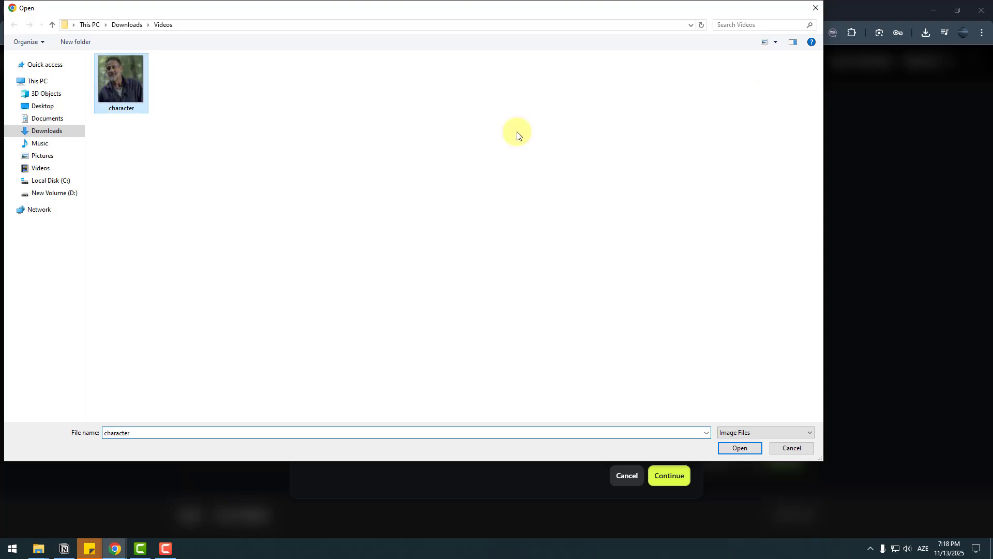
click(776, 43)
drag(774, 52, 780, 15)
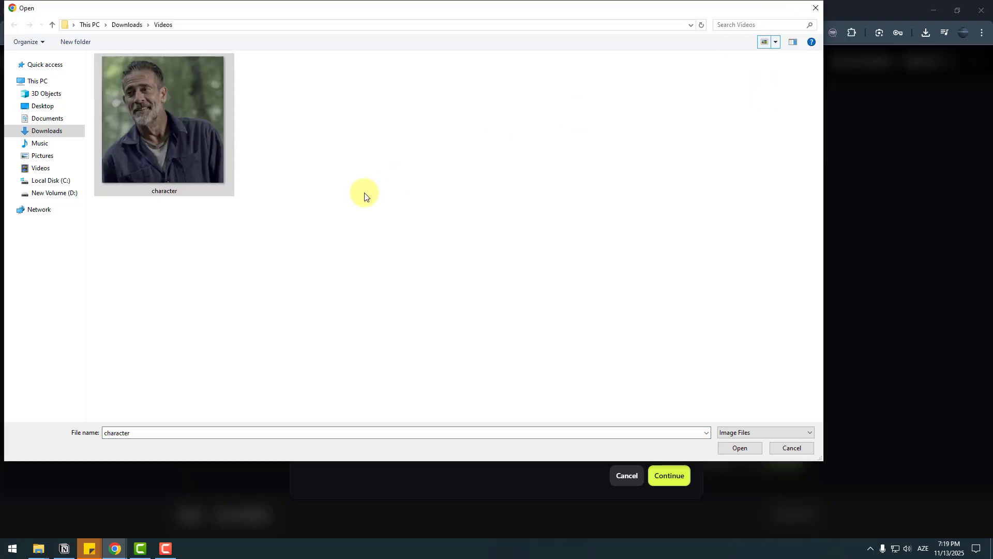
click(740, 449)
Select the new Character 1 and confirm it as the recast character
click(340, 313)
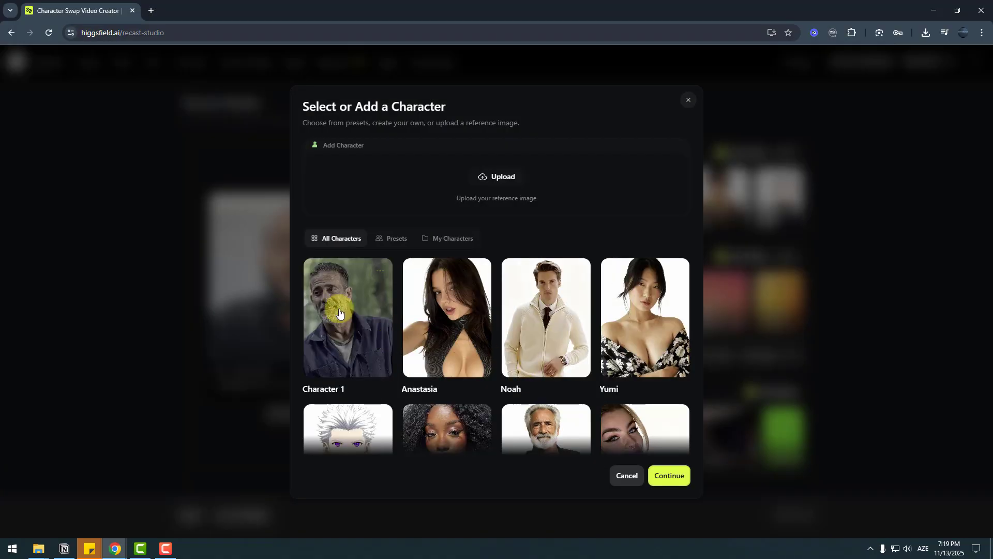
click(330, 304)
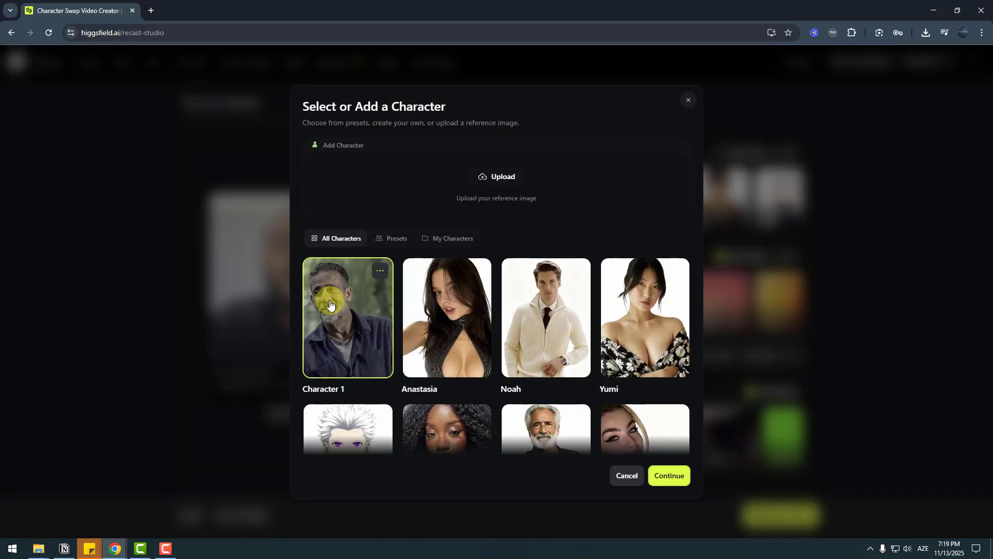
click(663, 477)
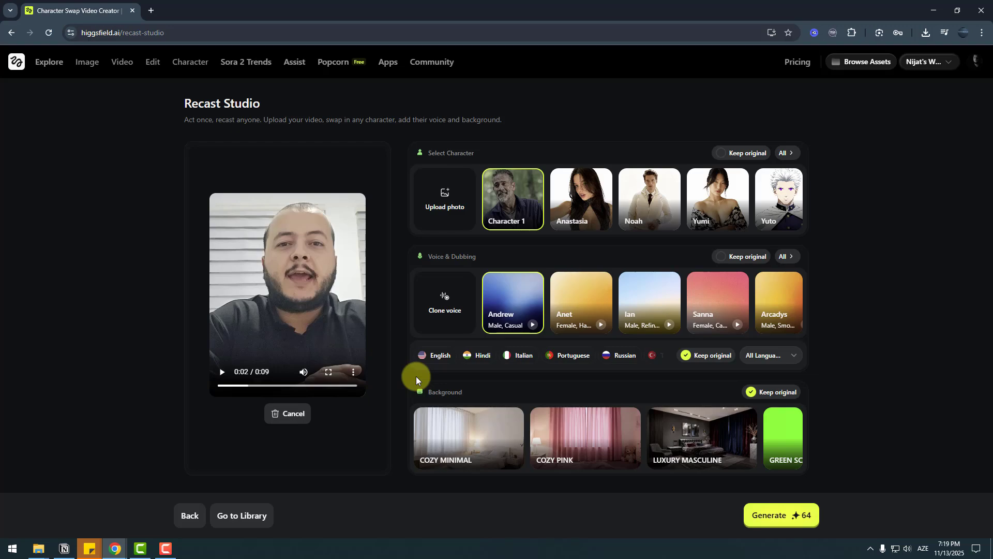
Generate the 64-credit recast of video01 using Character 1 and the Andrew voice
click(766, 518)
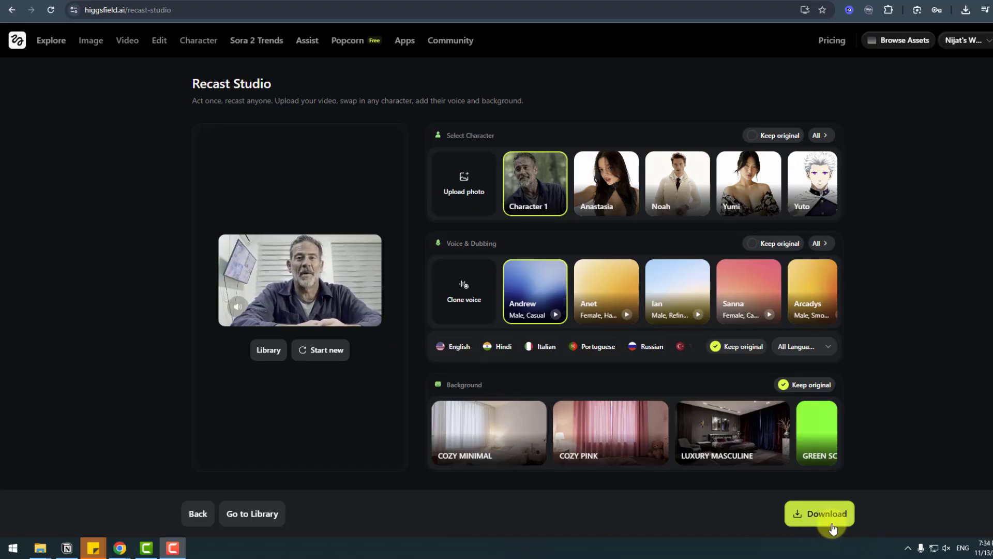
Open the finished 10-second Character 1 recast in the Library video page
click(266, 357)
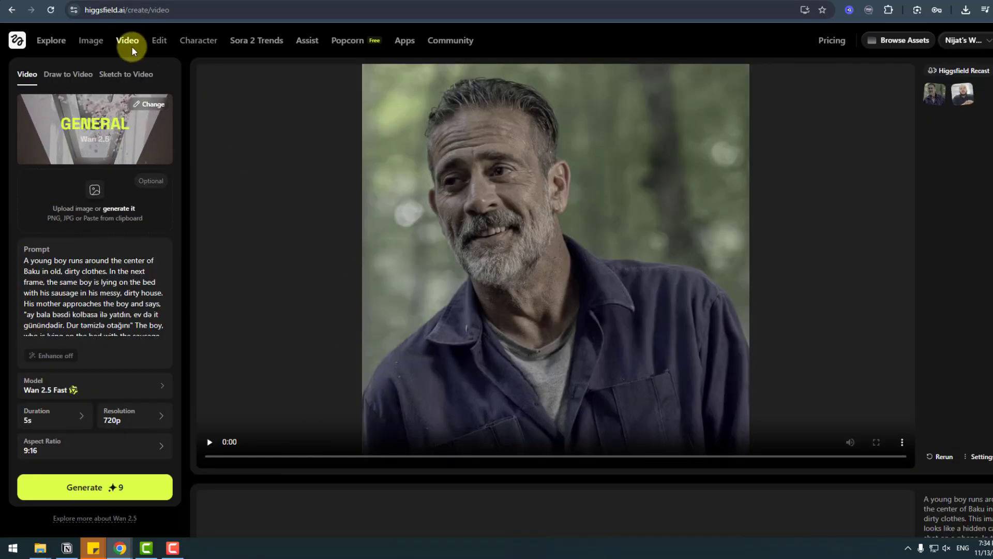
scroll(637, 352, down, 3)
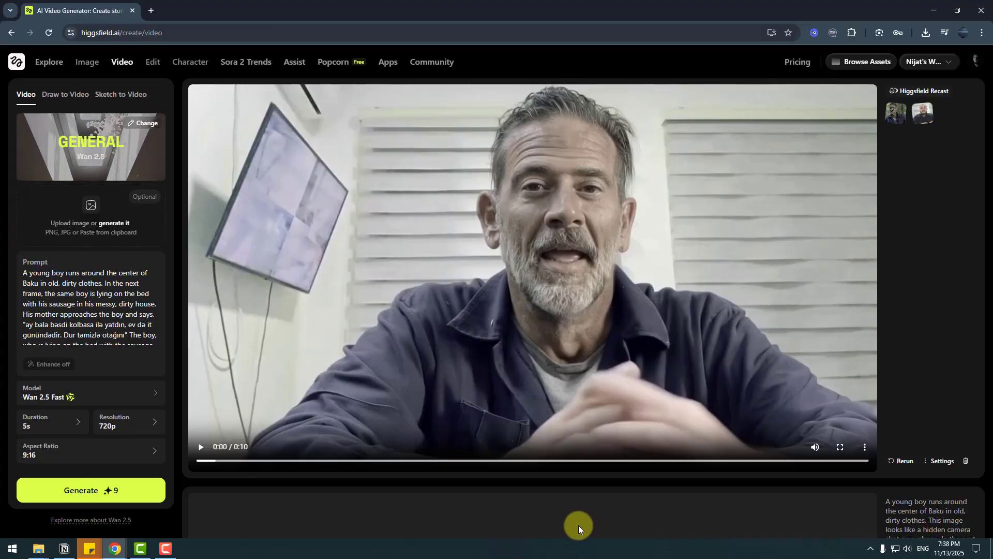
mouse_move(122, 67)
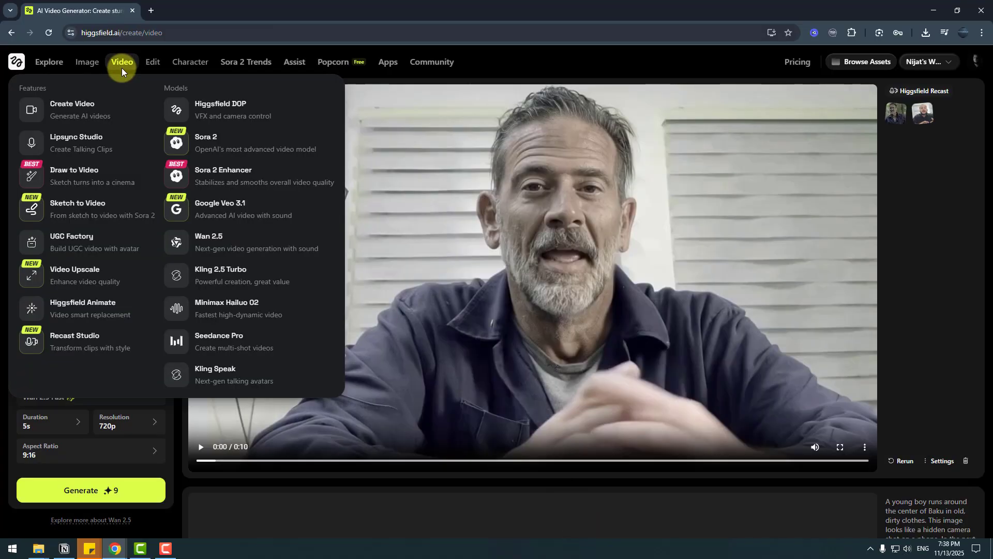
Reopen Recast Studio, start a new recast and remove the loaded clip
click(69, 341)
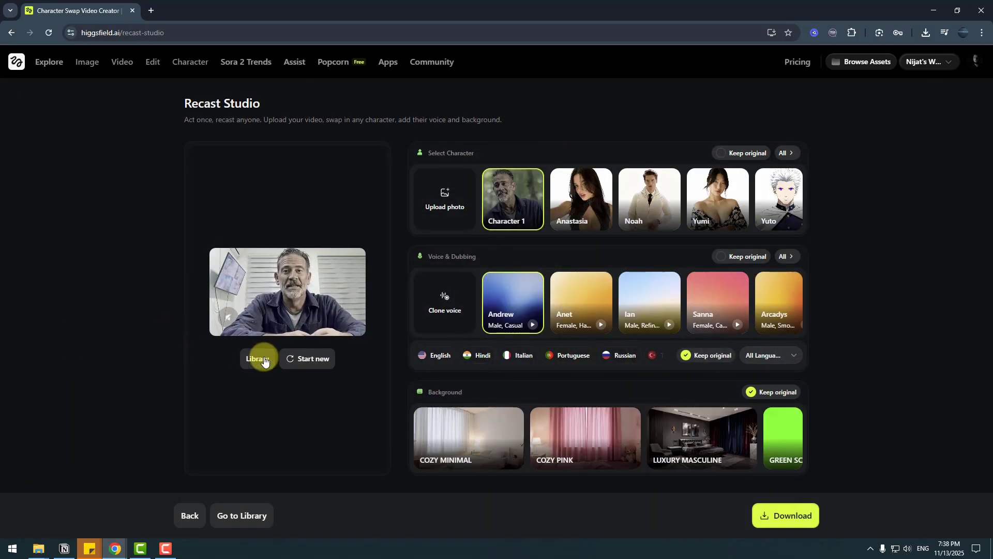
click(291, 363)
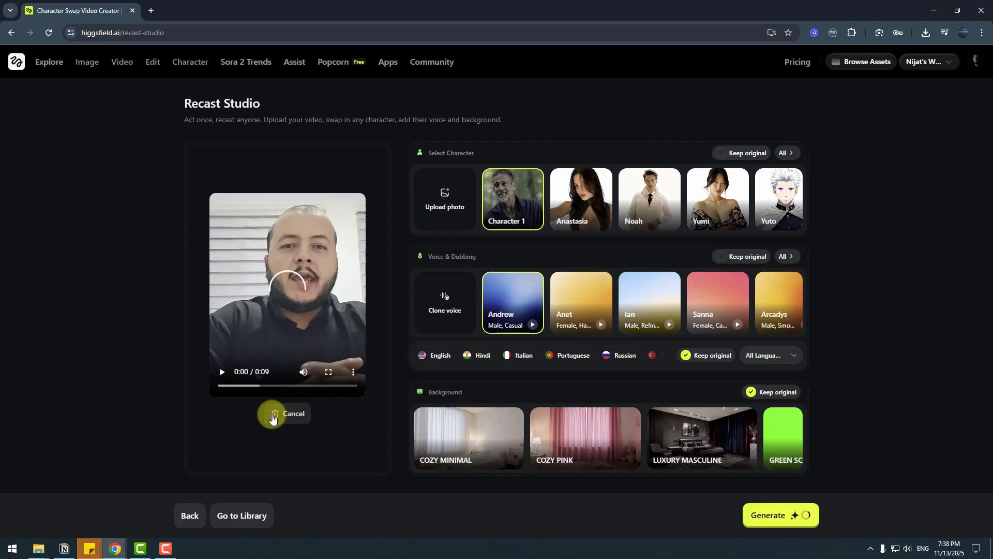
click(287, 426)
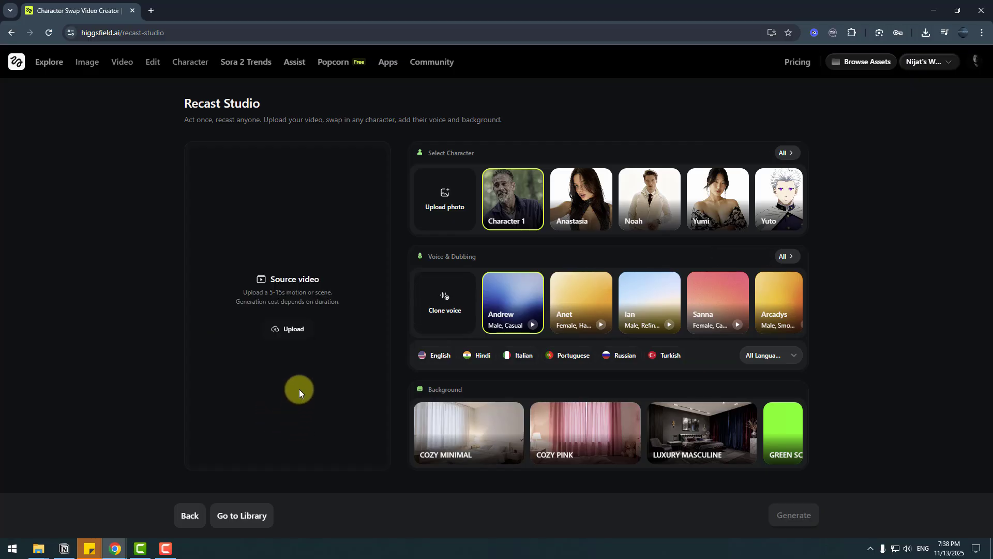
Preview video02 muted in MPC-HC, then upload it as the new source clip
click(290, 337)
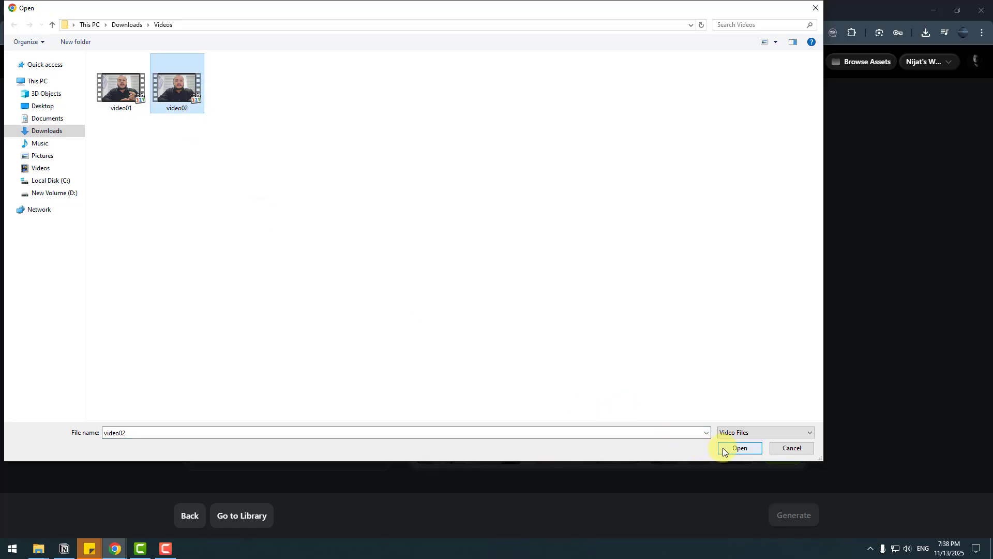
right_click(190, 91)
click(208, 115)
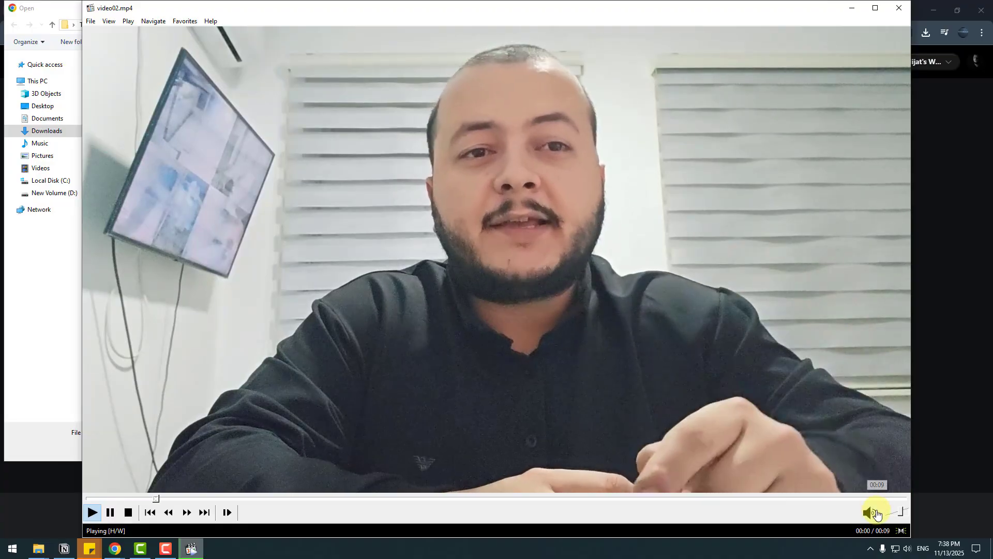
click(869, 511)
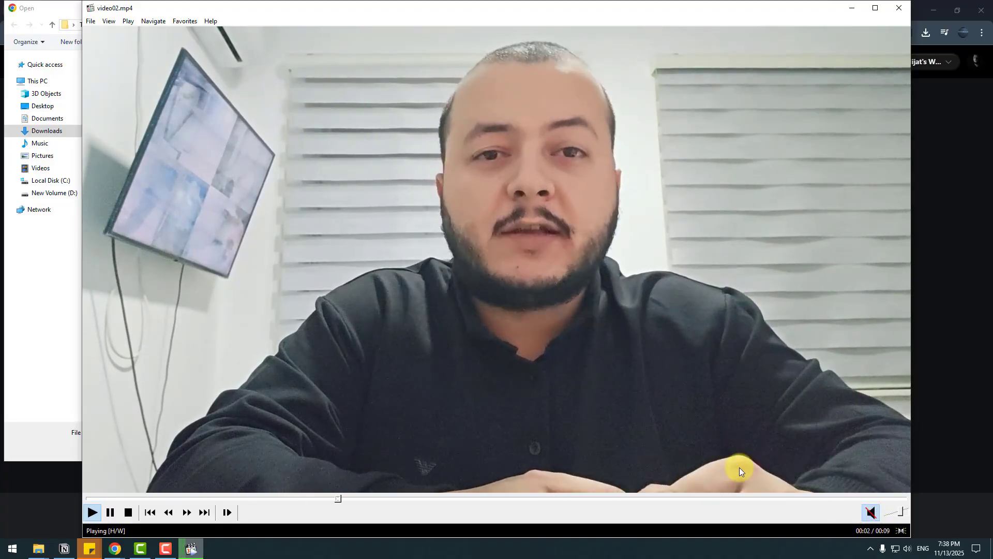
click(903, 9)
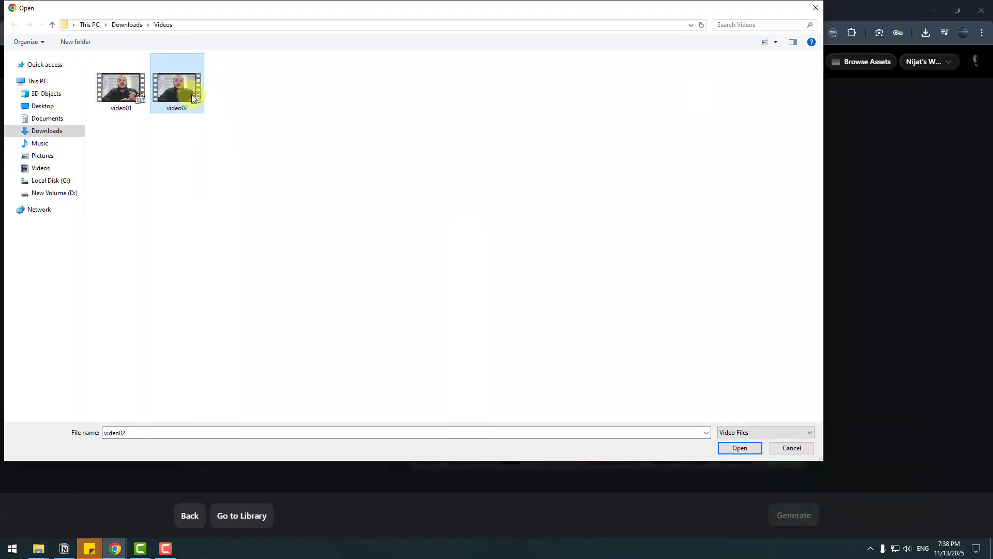
click(731, 446)
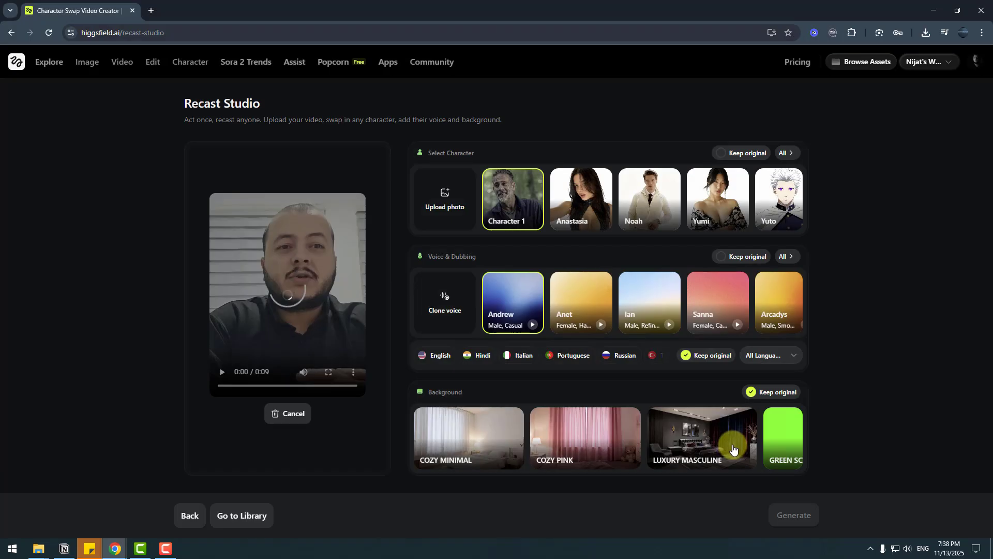
Pick Plushan from the full character library and confirm it, giving the Ian voice
click(794, 153)
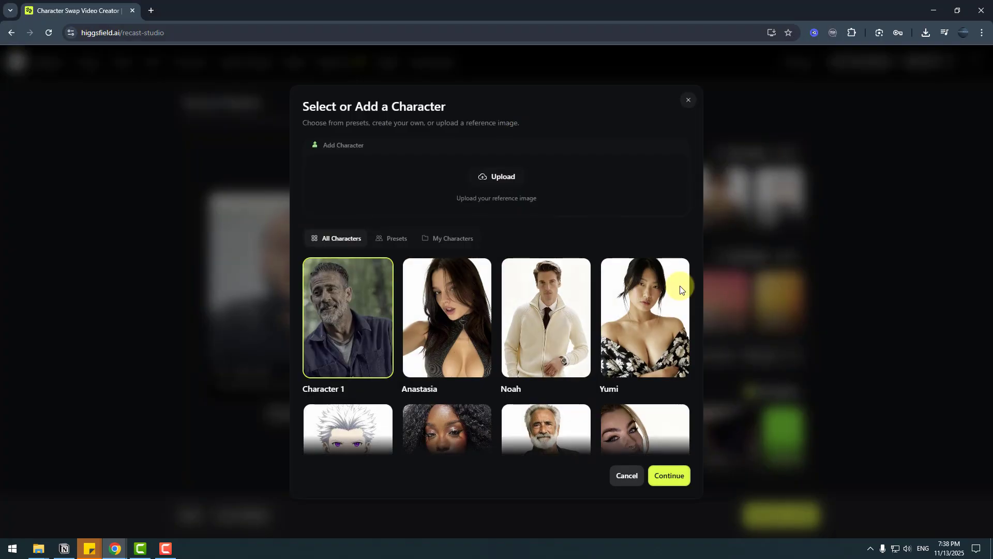
scroll(620, 339, down, 3)
scroll(620, 341, up, 3)
scroll(621, 341, down, 10)
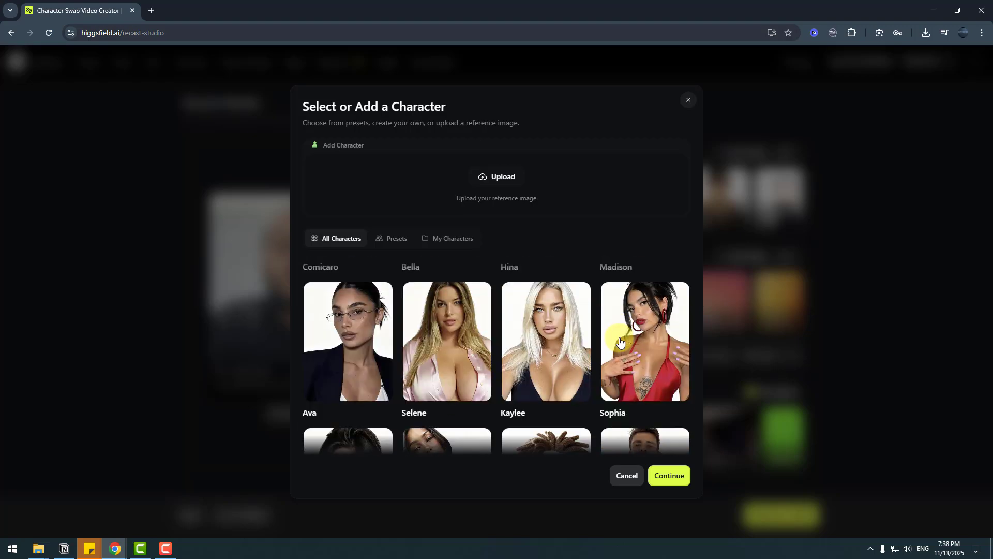
scroll(625, 357, up, 2)
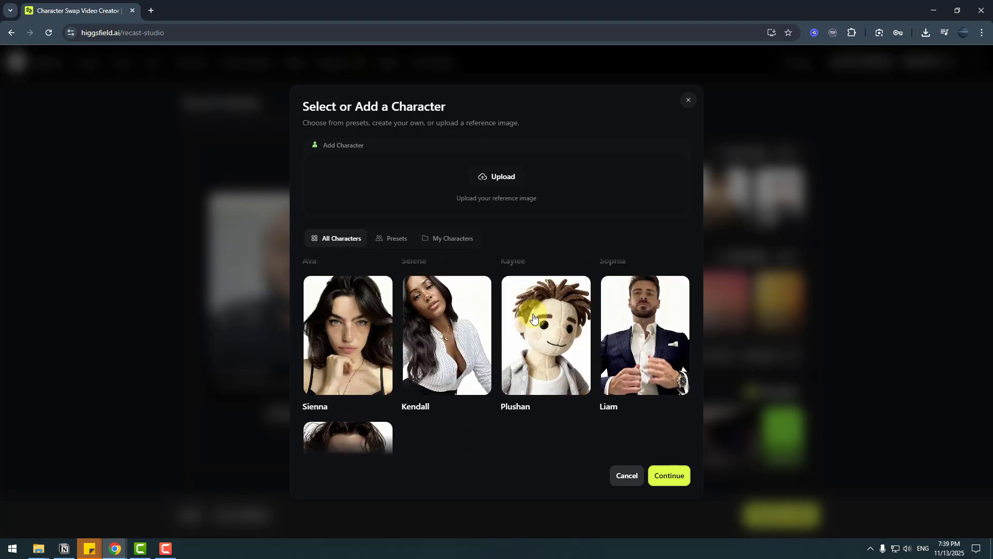
click(661, 479)
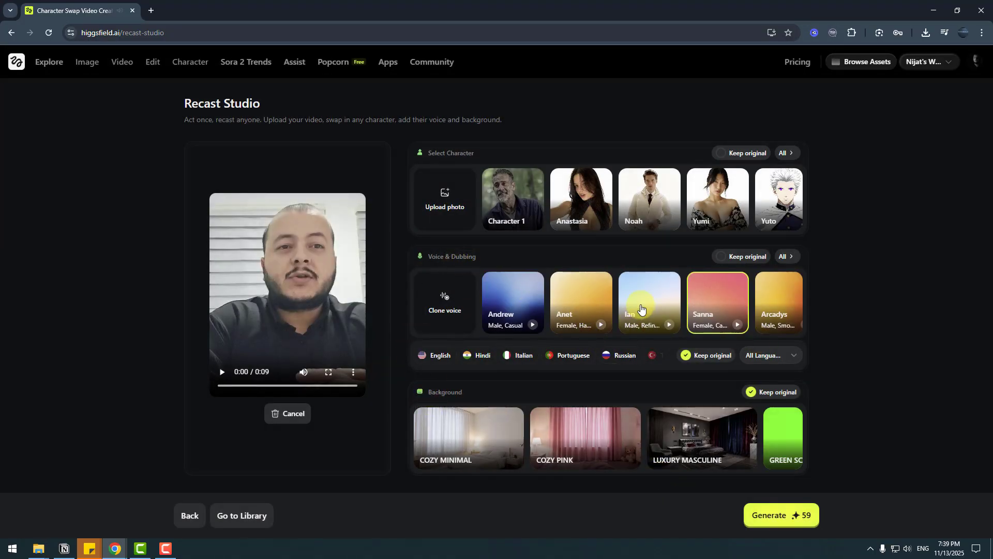
Generate the 59-credit Plushan recast of video02
click(769, 518)
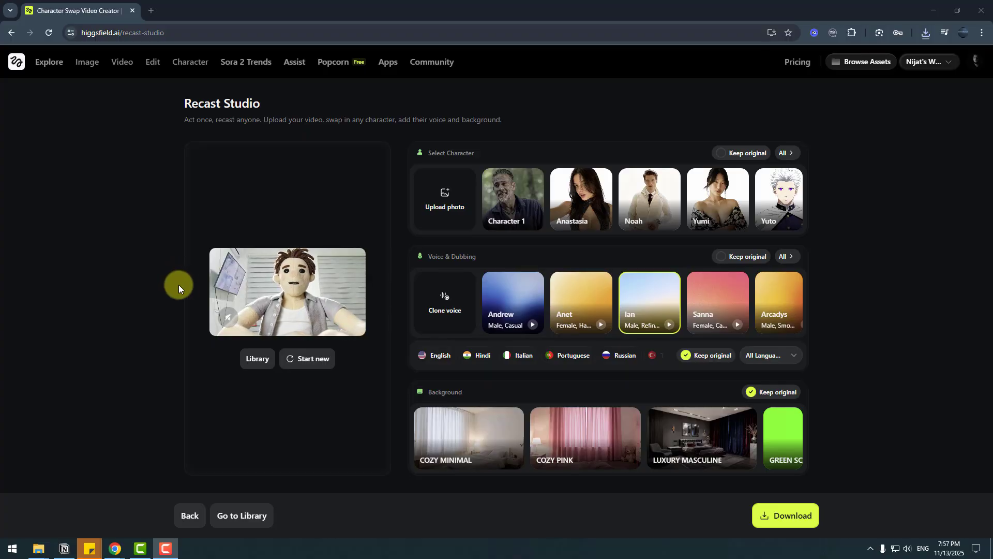
Launch the Video Face Swap app from the Apps collection and scroll through its page
click(383, 71)
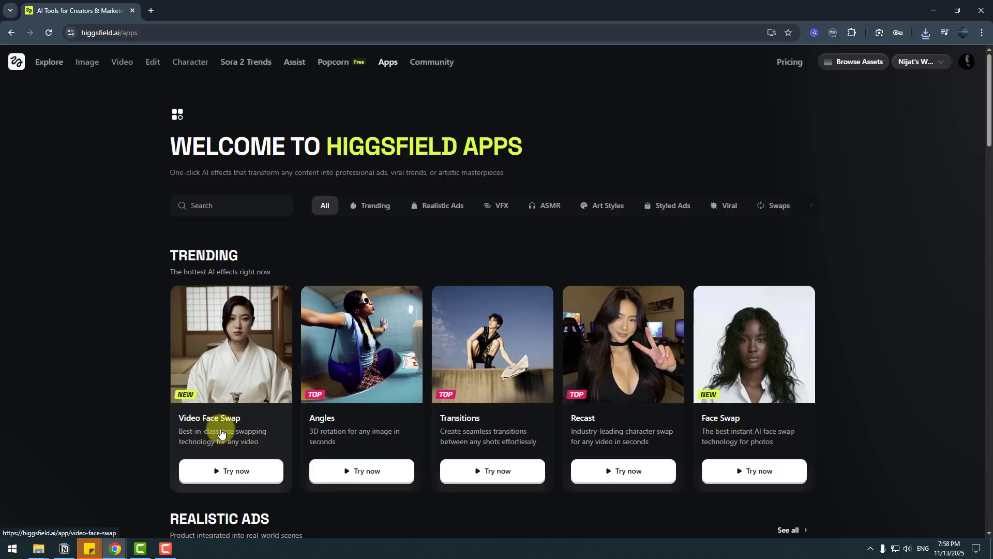
click(222, 471)
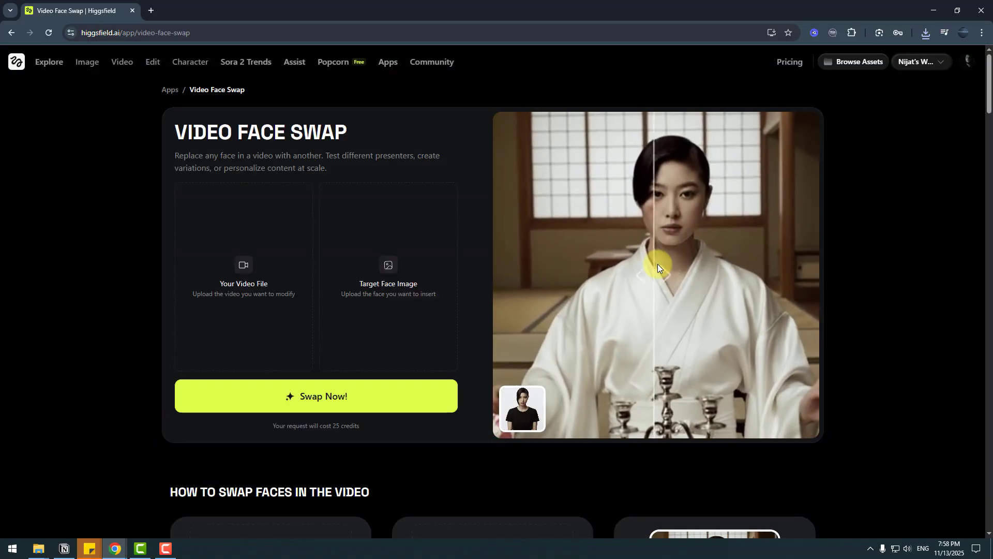
scroll(661, 265, down, 5)
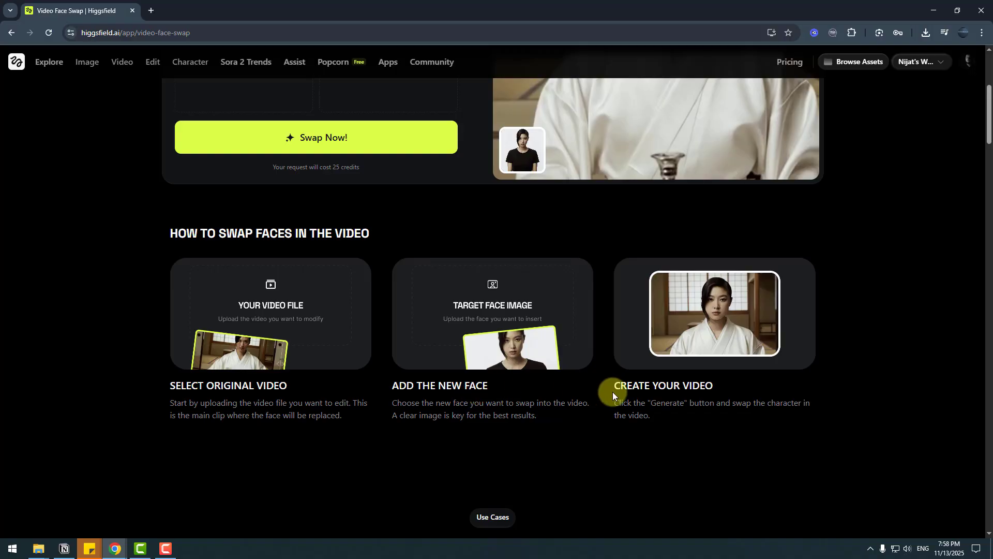
scroll(717, 402, down, 10)
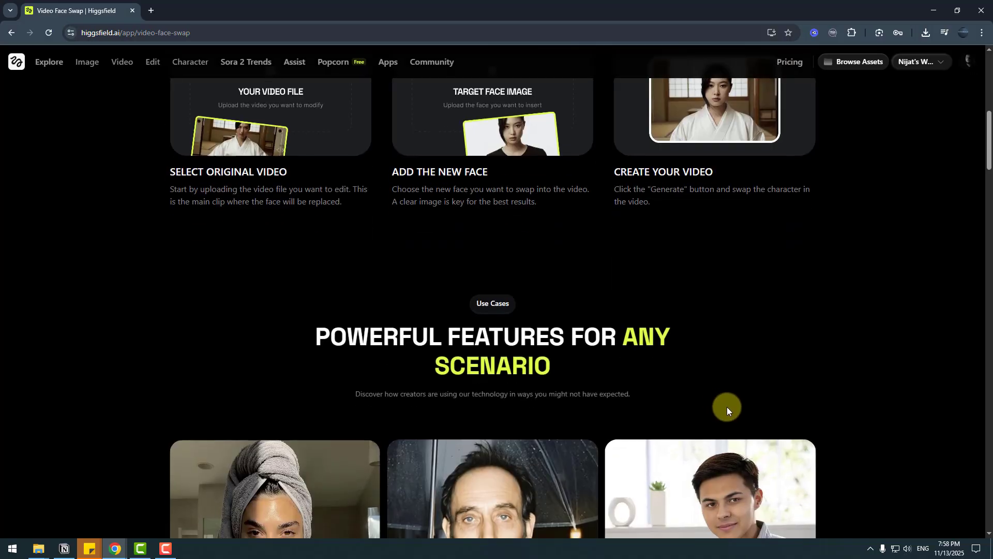
scroll(315, 318, down, 15)
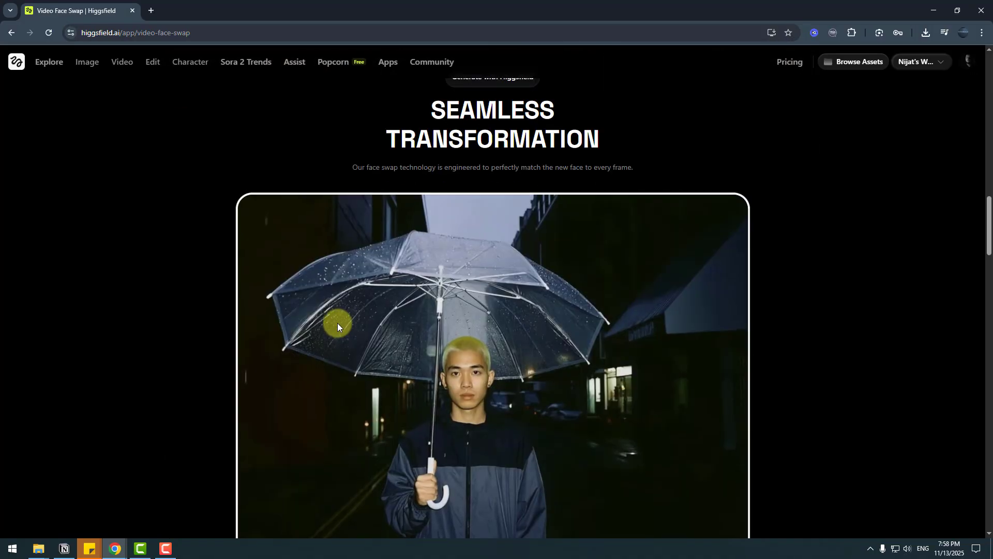
scroll(840, 364, up, 4)
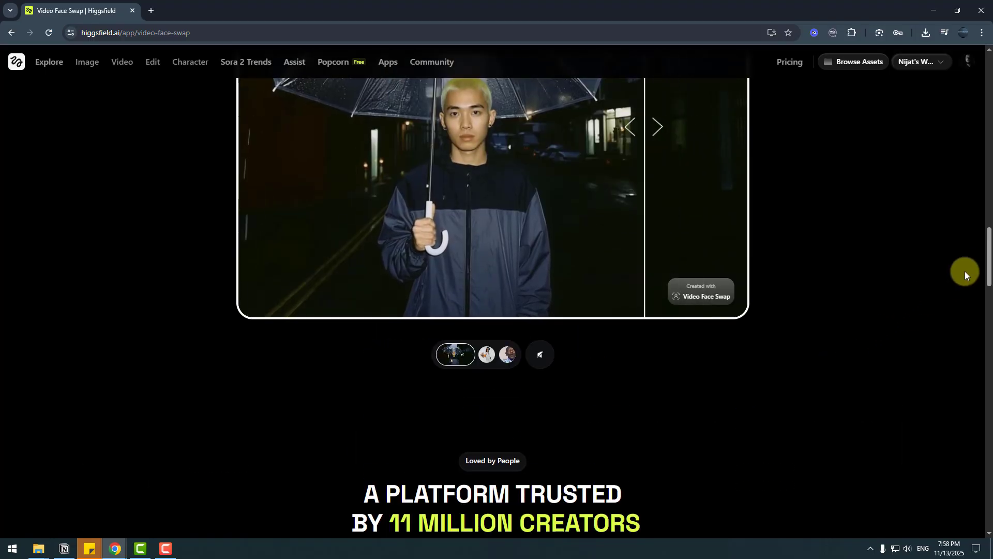
scroll(989, 256, up, 3)
scroll(971, 129, up, 15)
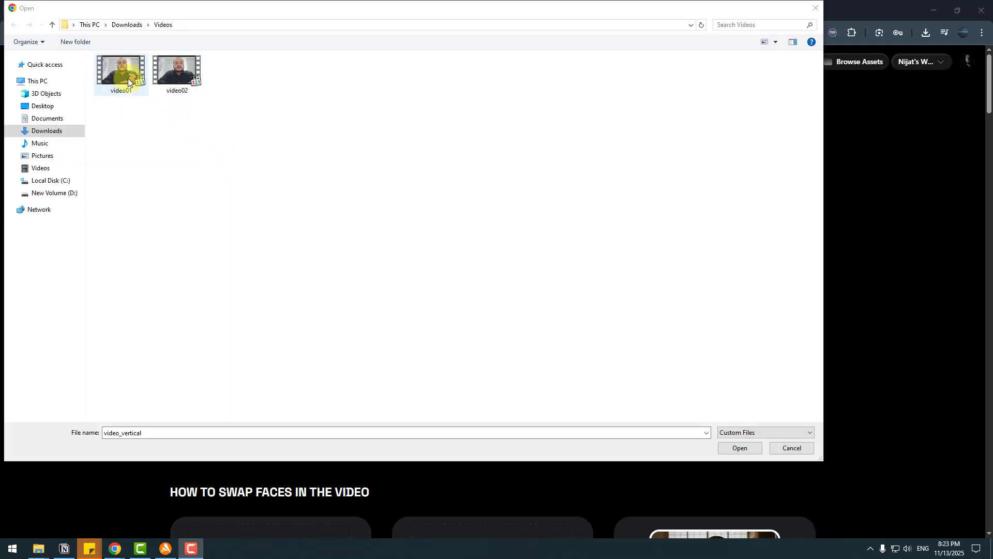
Upload video01 as the video to modify and character-2 as the target face image
click(738, 448)
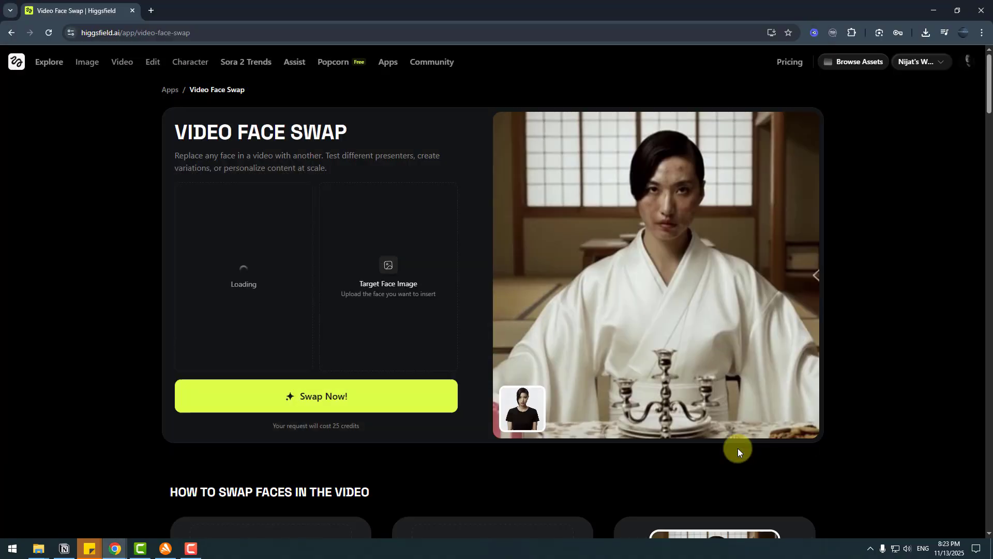
click(380, 270)
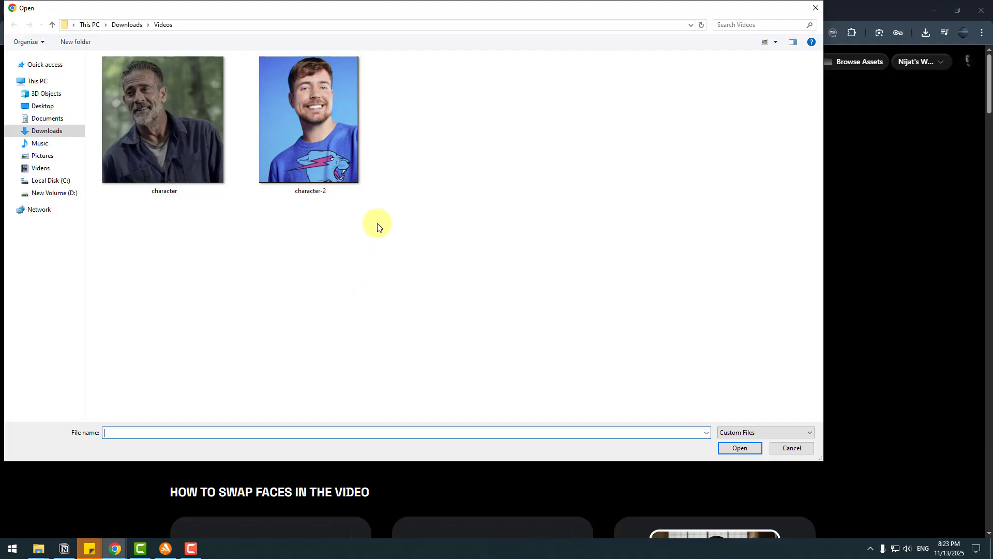
click(321, 114)
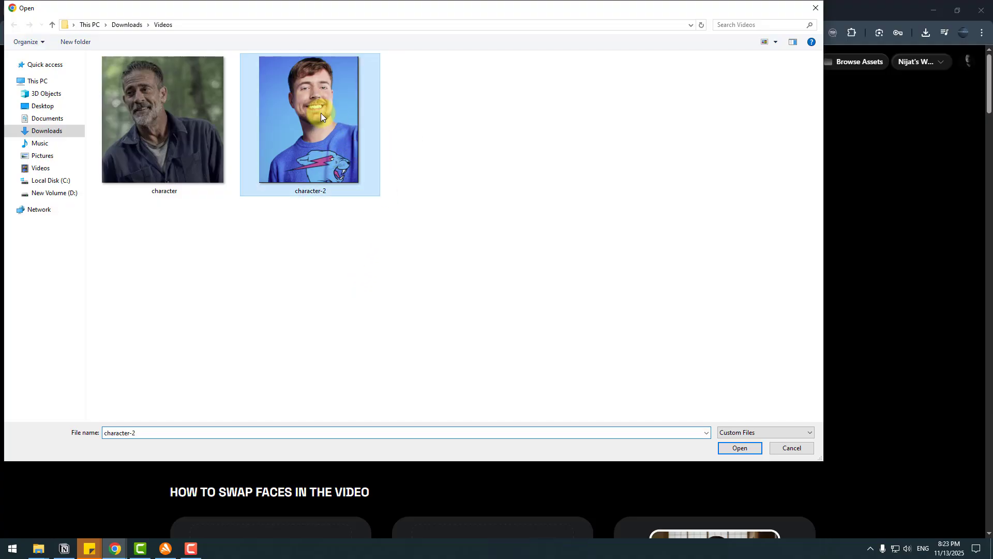
click(740, 448)
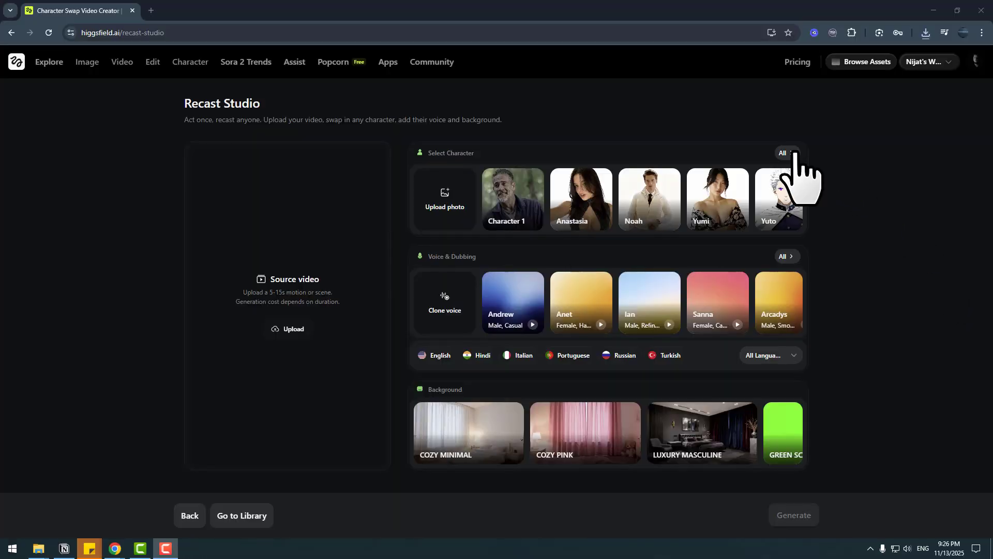
Show all characters beside Select Character and scroll down the preset grid
click(788, 153)
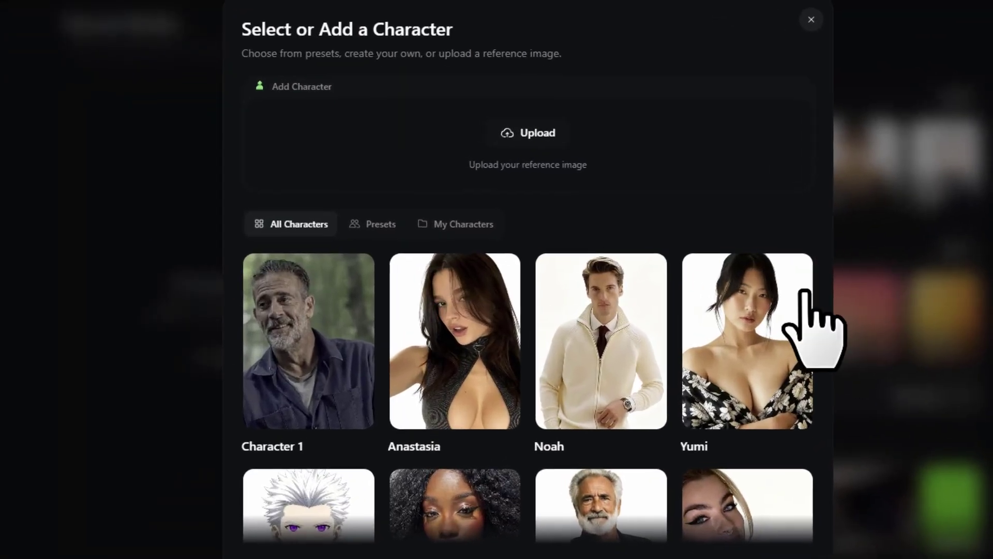
scroll(804, 292, down, 5)
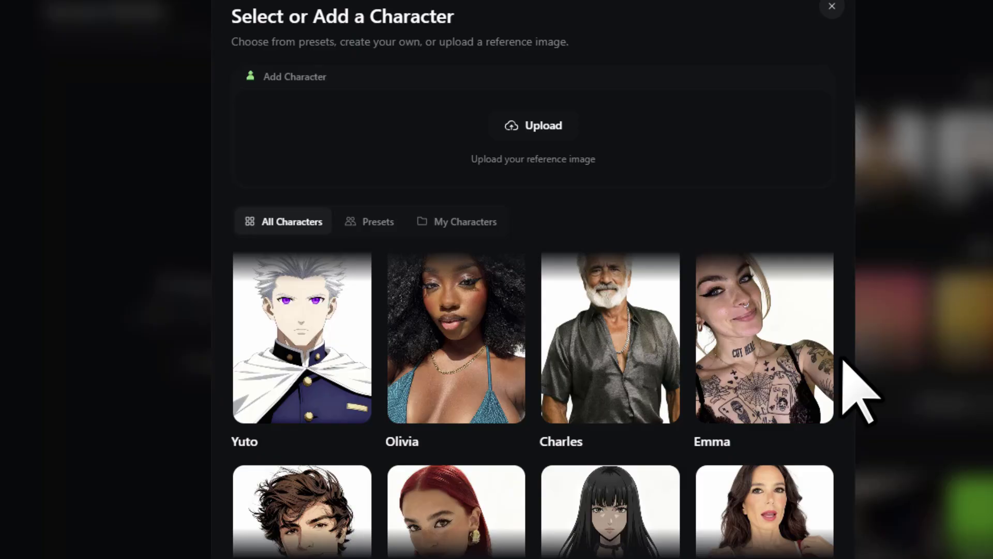